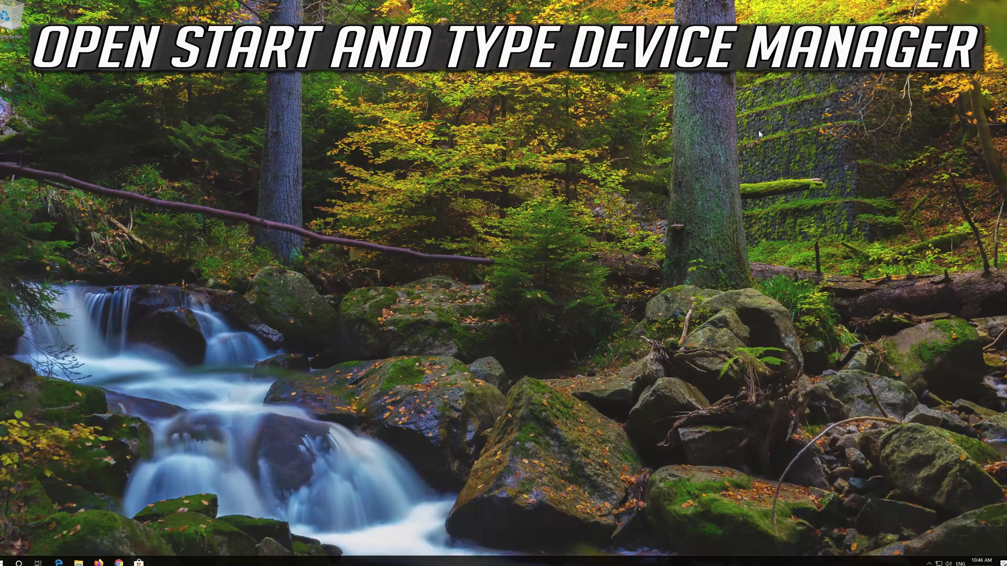
Step: Find 'device manager' in Start search and open Device Manager
{"action": "key", "text": "super"}
{"action": "type", "text": "device"}
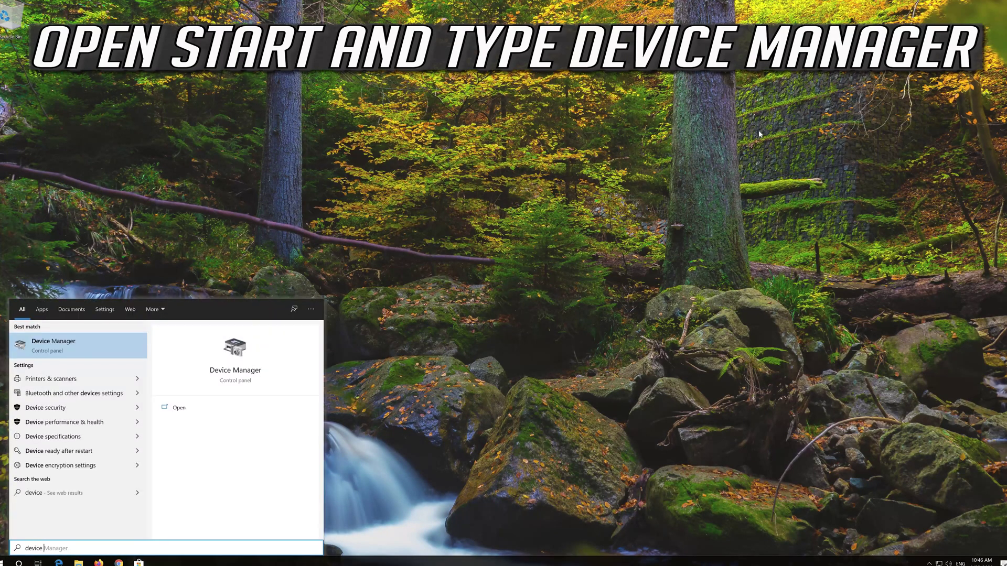
{"action": "type", "text": " manager"}
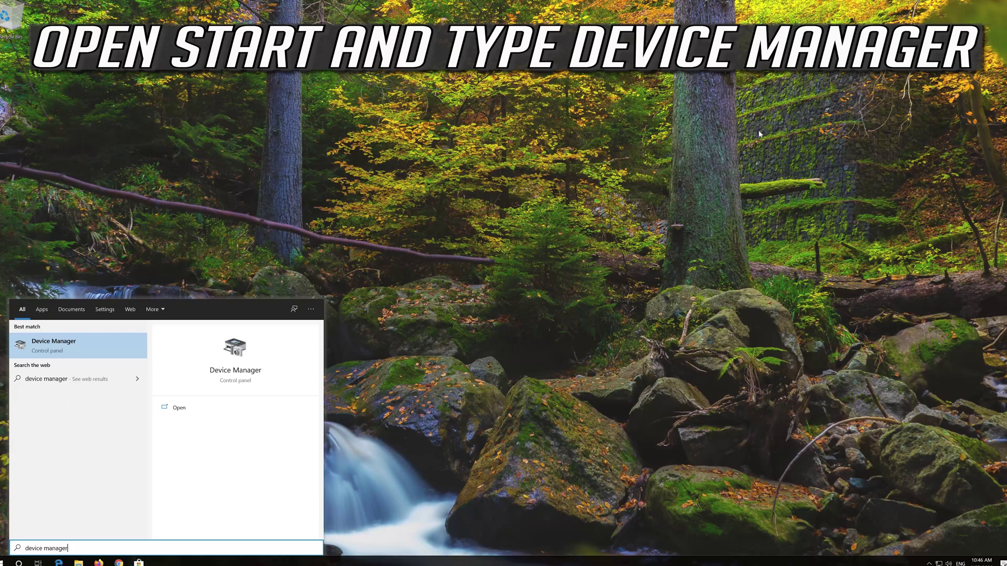
{"action": "left_click", "coordinate": [68, 345]}
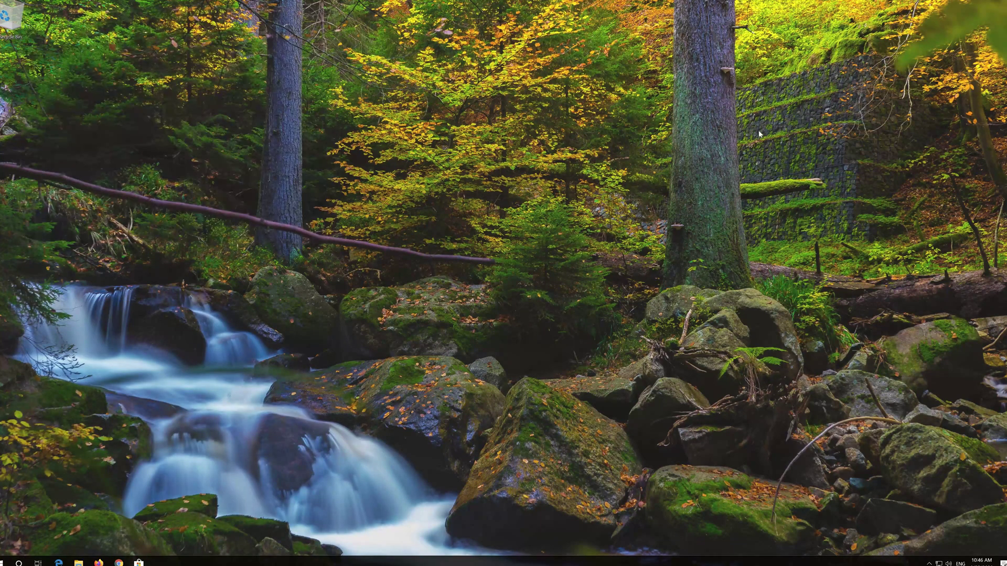
{"action": "key", "text": "super"}
{"action": "type", "text": "device manager"}
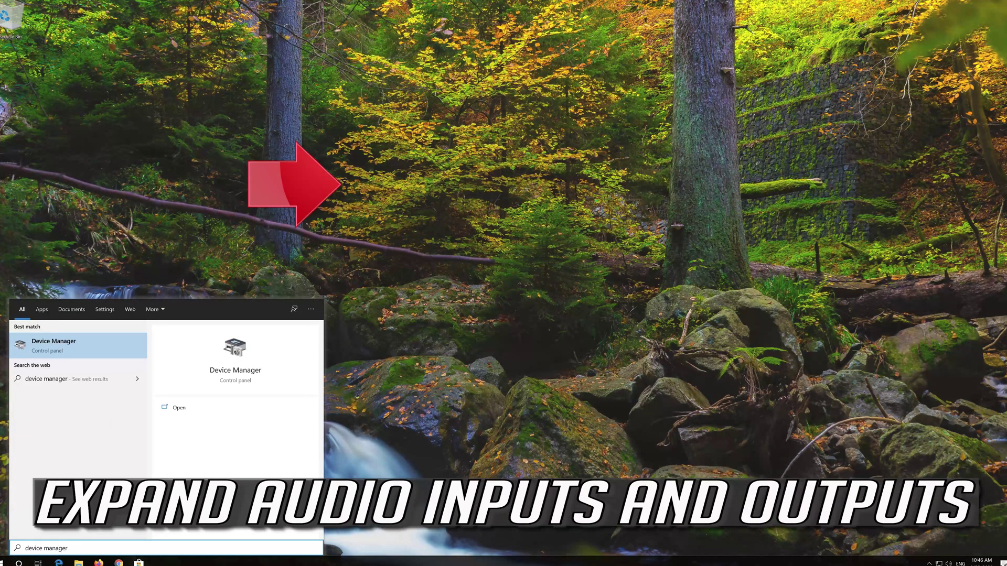
{"action": "left_click", "coordinate": [68, 345]}
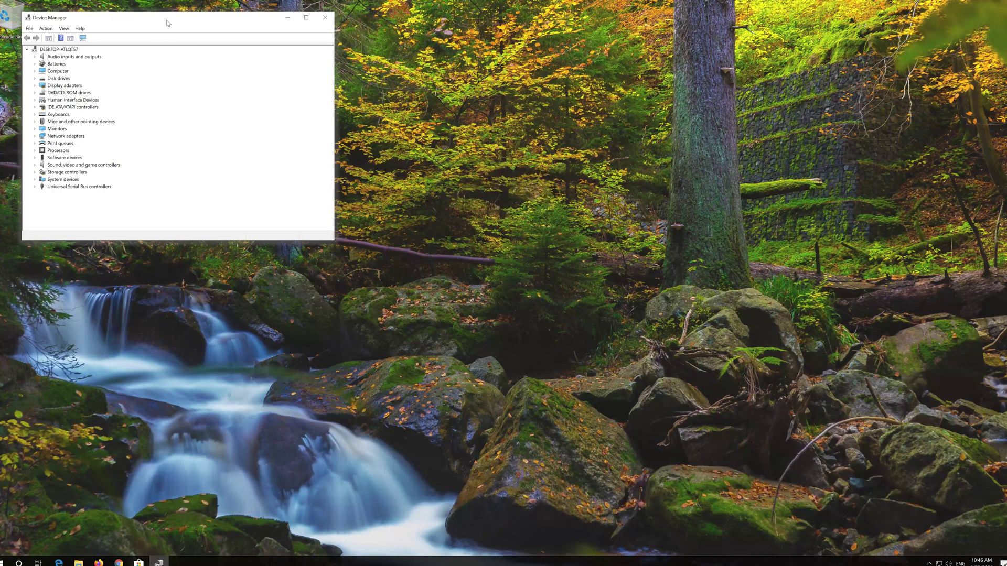
Step: Show the Microphone's driver details: Microsoft, dated 3/18/2019, version 10.0.18362.1
{"action": "left_click_drag", "start_coordinate": [168, 22], "coordinate": [474, 149]}
{"action": "right_click", "coordinate": [417, 190]}
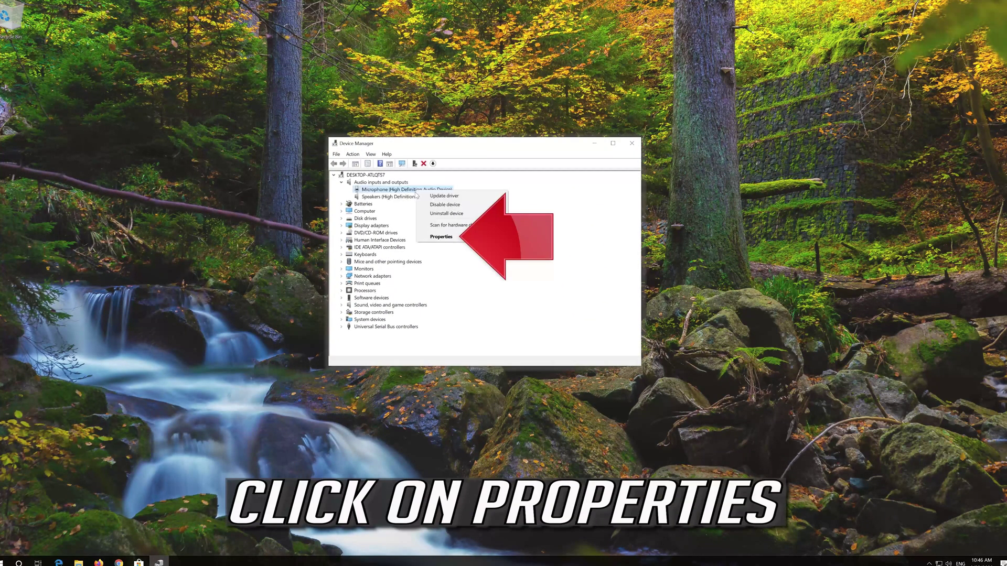
{"action": "left_click", "coordinate": [469, 239]}
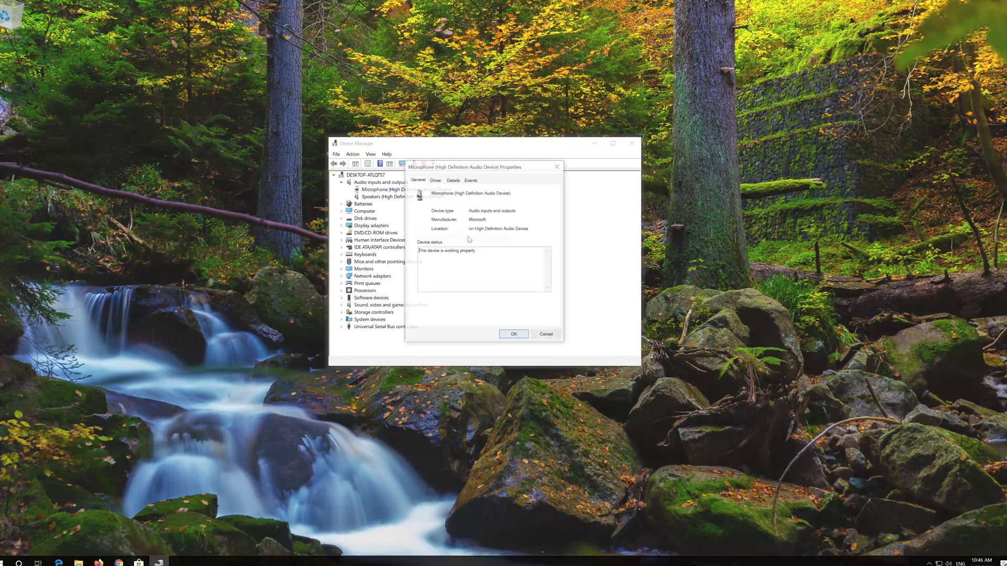
{"action": "left_click", "coordinate": [435, 180]}
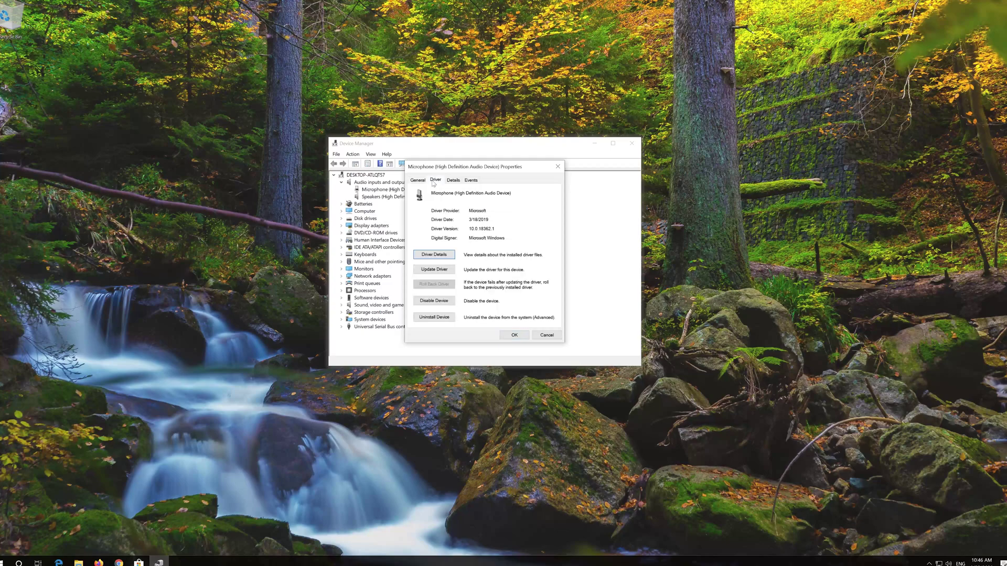
Step: Search automatically for a newer microphone driver, then continue to Windows Update
{"action": "left_click", "coordinate": [431, 270]}
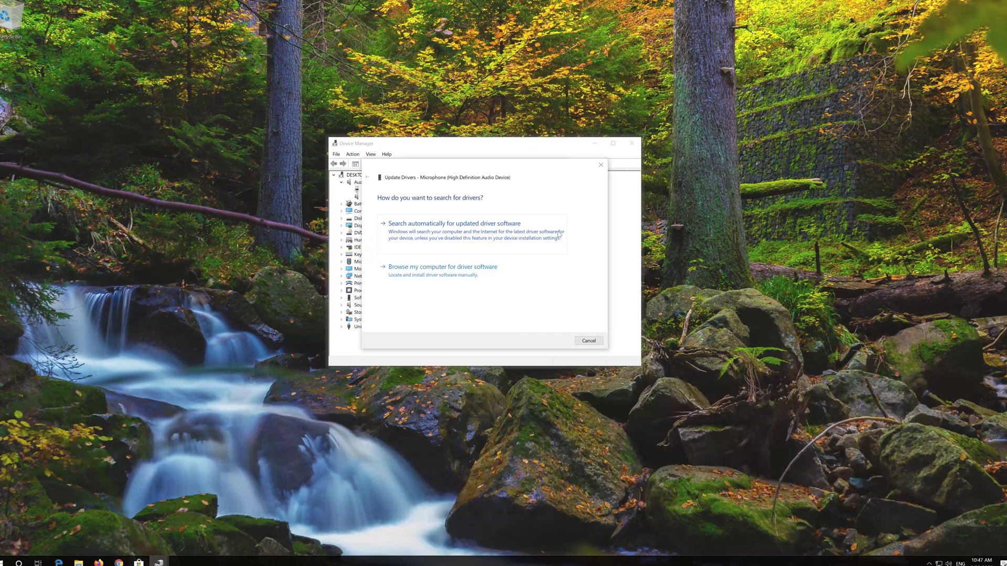
{"action": "left_click", "coordinate": [412, 234]}
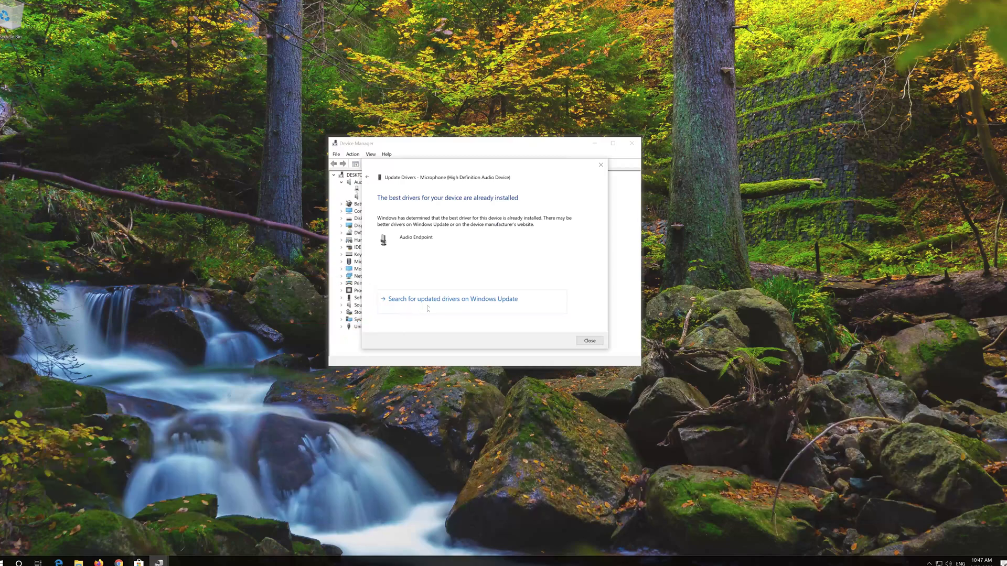
{"action": "left_click", "coordinate": [419, 300]}
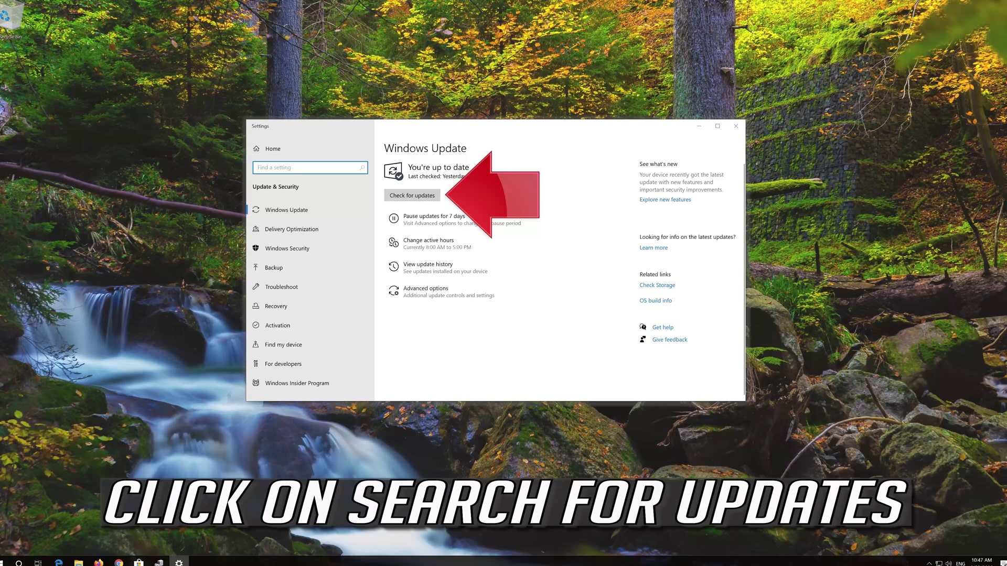
Step: Check Windows Update for new updates
{"action": "left_click", "coordinate": [420, 199]}
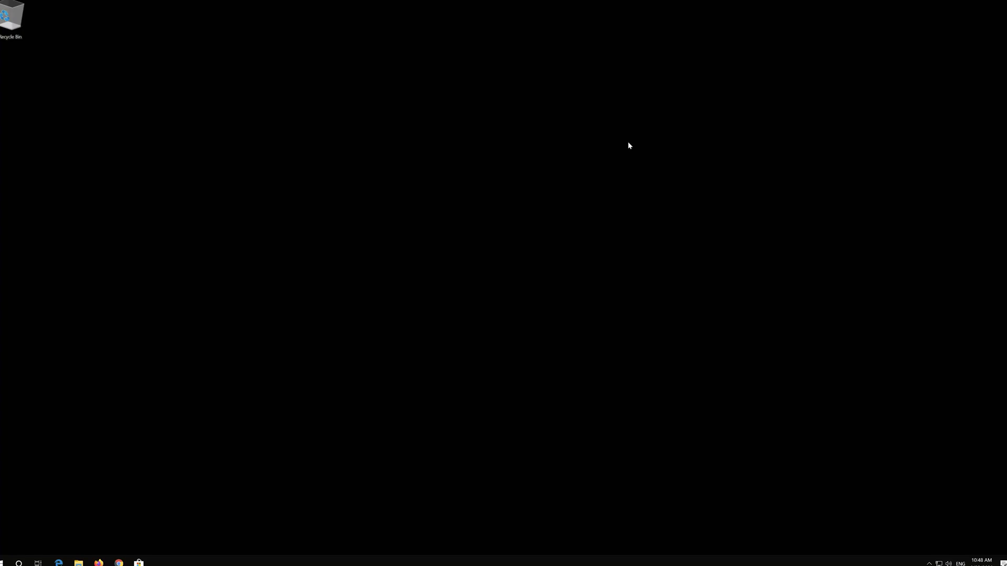
Step: Reopen Device Manager from Start search and centre its window
{"action": "key", "text": "super"}
{"action": "type", "text": "device "}
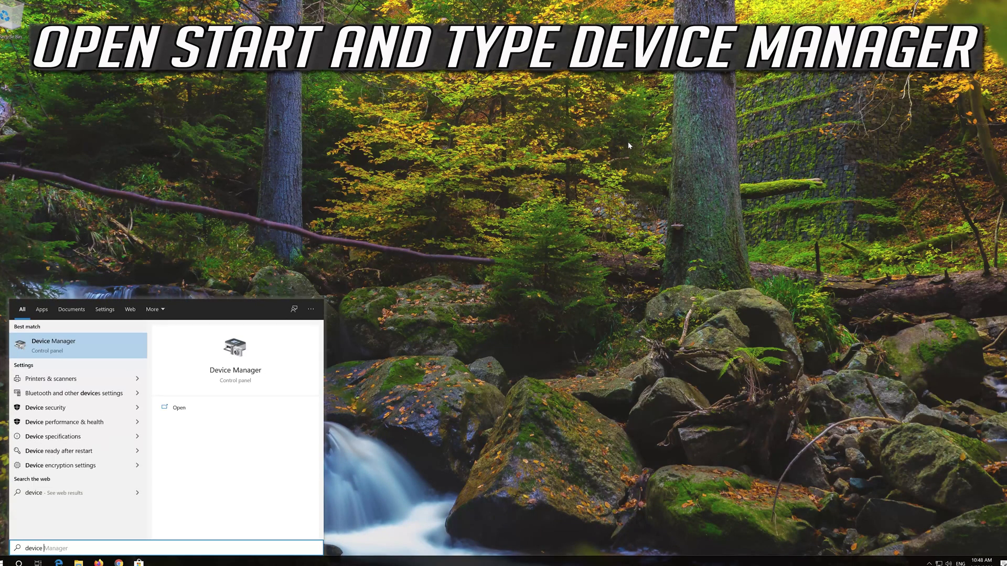
{"action": "type", "text": "manager"}
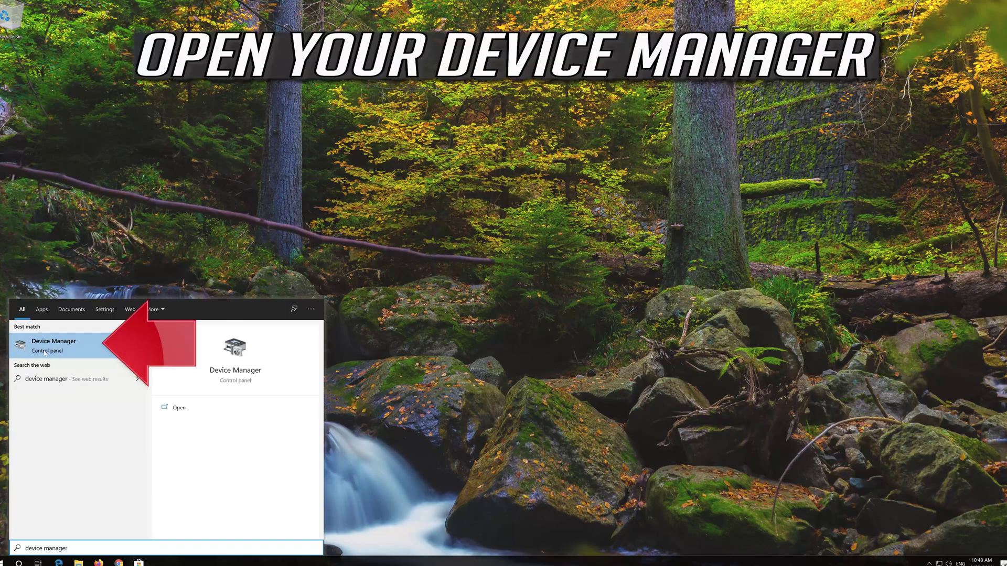
{"action": "left_click", "coordinate": [70, 344]}
{"action": "left_click_drag", "start_coordinate": [167, 23], "coordinate": [494, 140]}
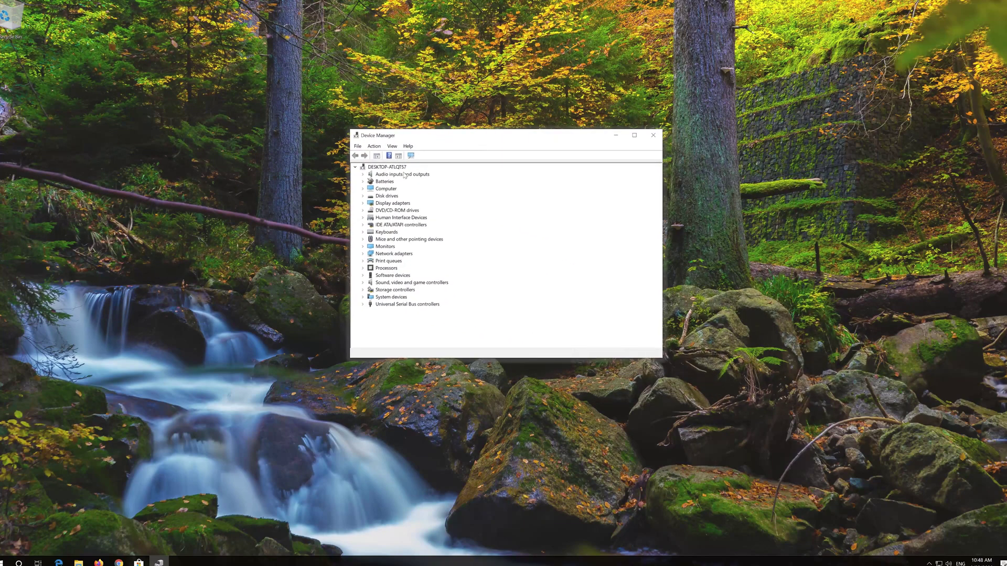
Step: Expand Audio inputs and outputs and bring up the Microphone's context menu
{"action": "left_click", "coordinate": [363, 174]}
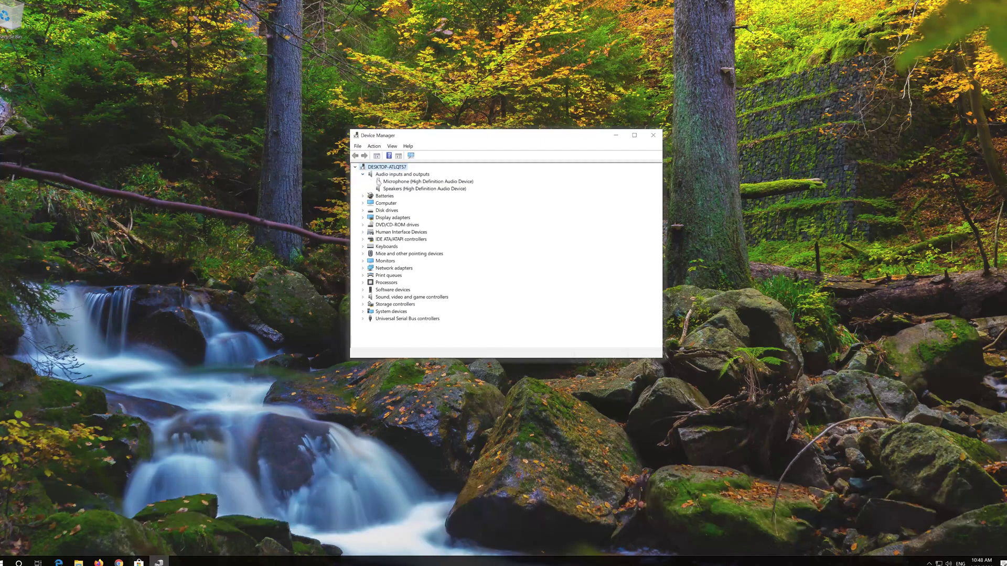
{"action": "left_click", "coordinate": [383, 182]}
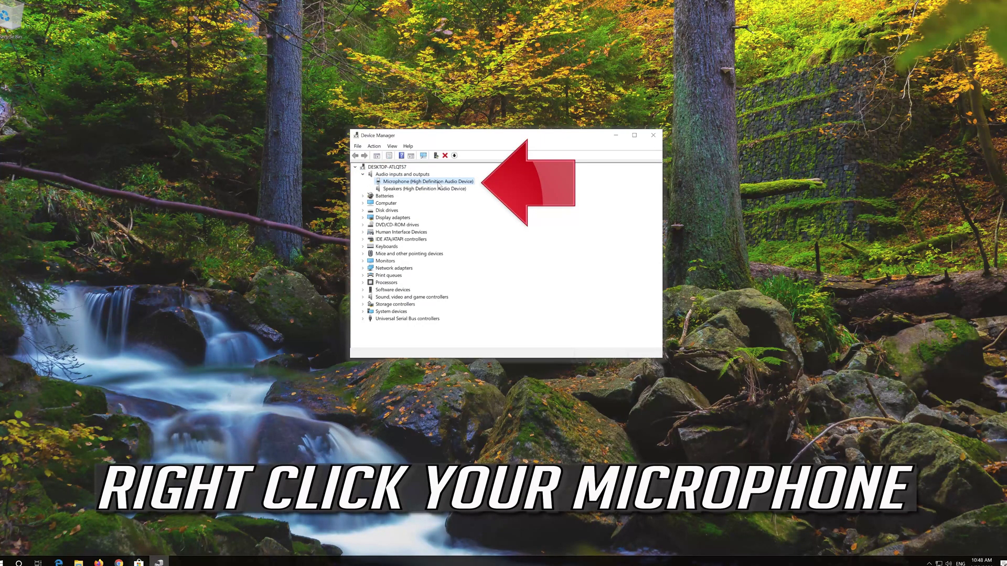
{"action": "right_click", "coordinate": [438, 183]}
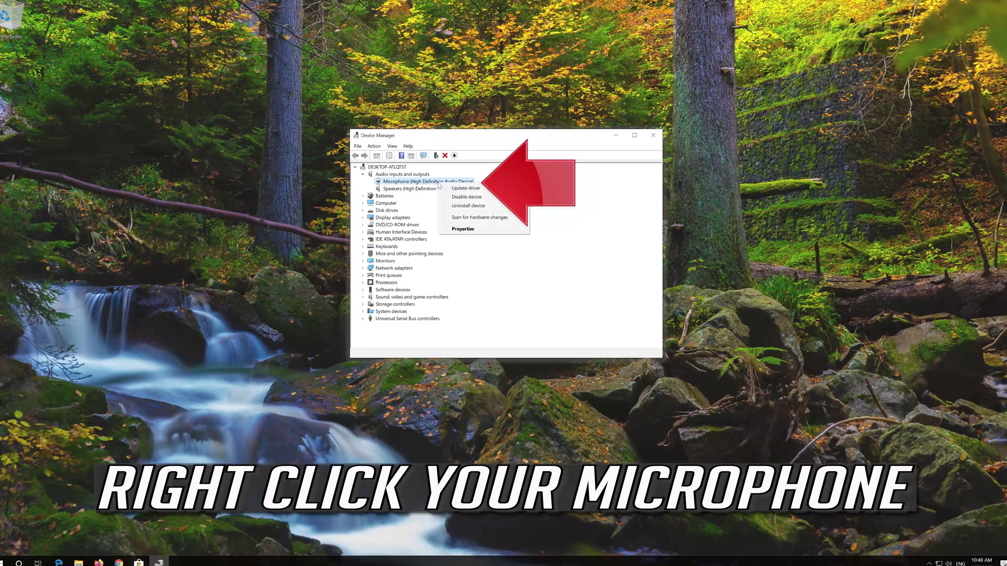
Step: Uninstall the Microphone (High Definition Audio Device) from its Driver tab, then close Device Manager
{"action": "left_click", "coordinate": [486, 229]}
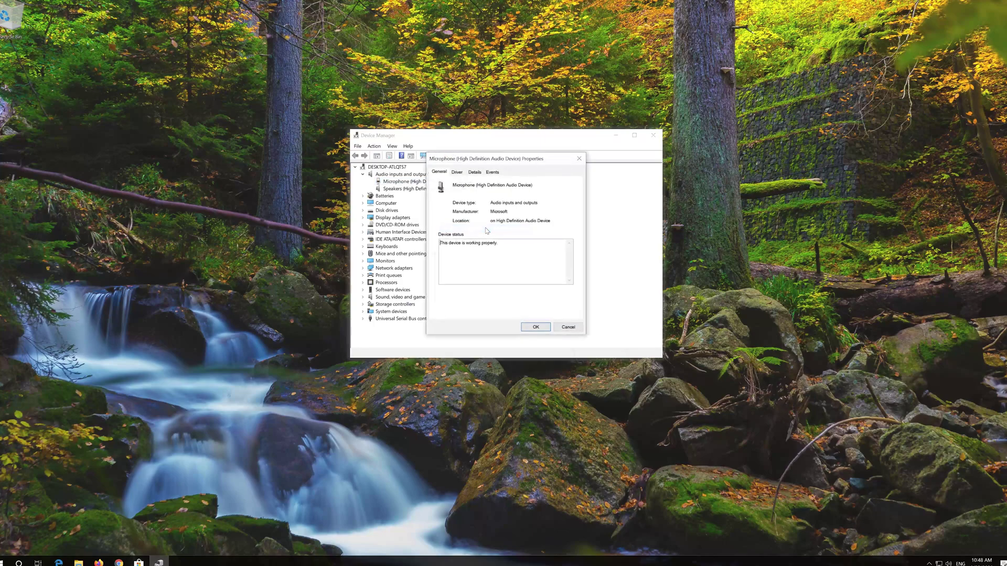
{"action": "left_click", "coordinate": [458, 172]}
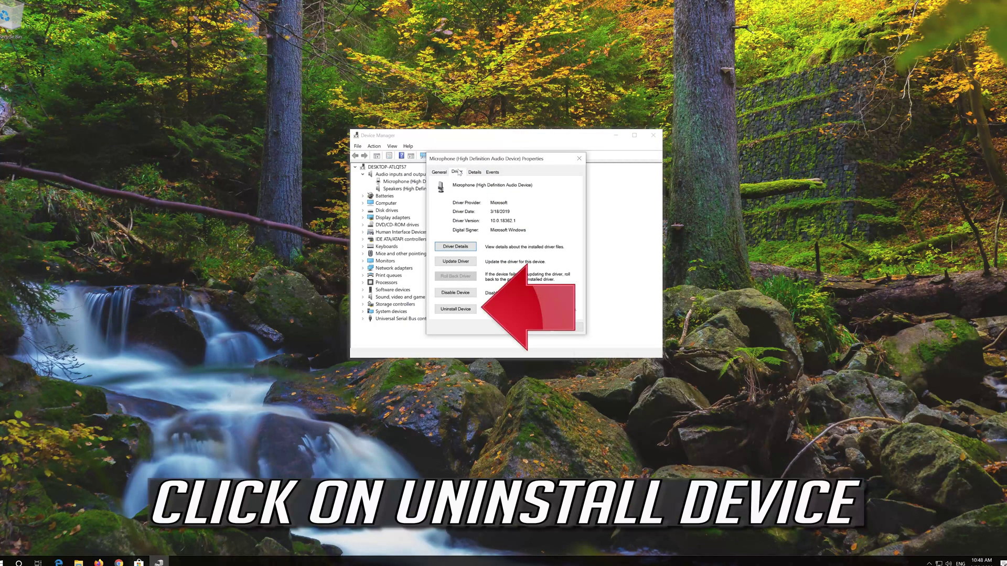
{"action": "left_click", "coordinate": [454, 310]}
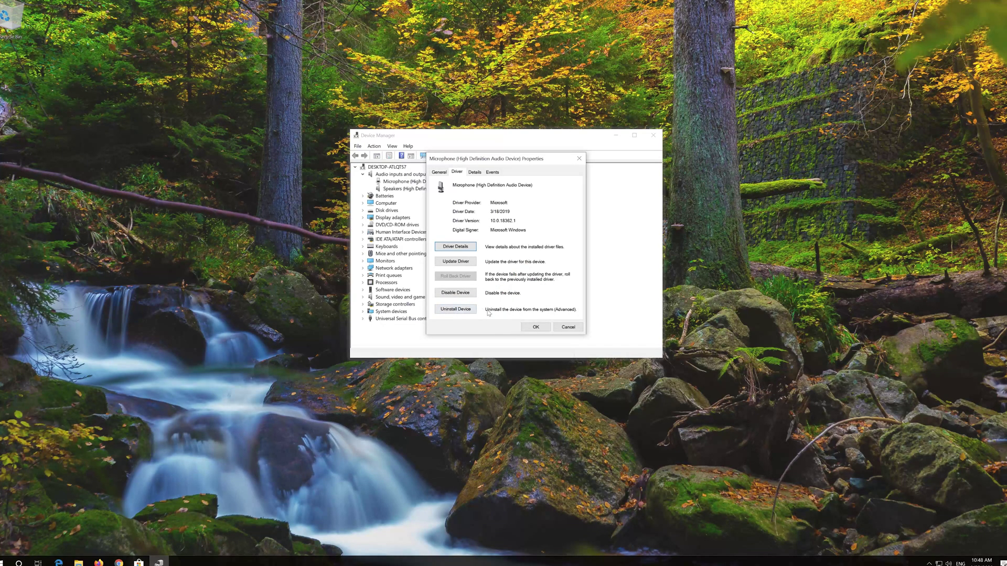
{"action": "left_click", "coordinate": [449, 310]}
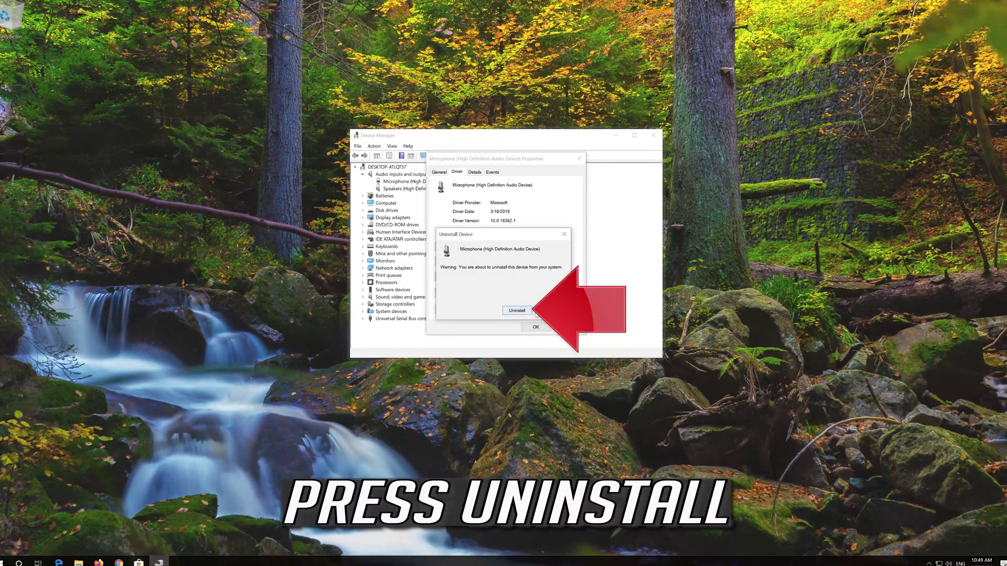
{"action": "left_click", "coordinate": [517, 310]}
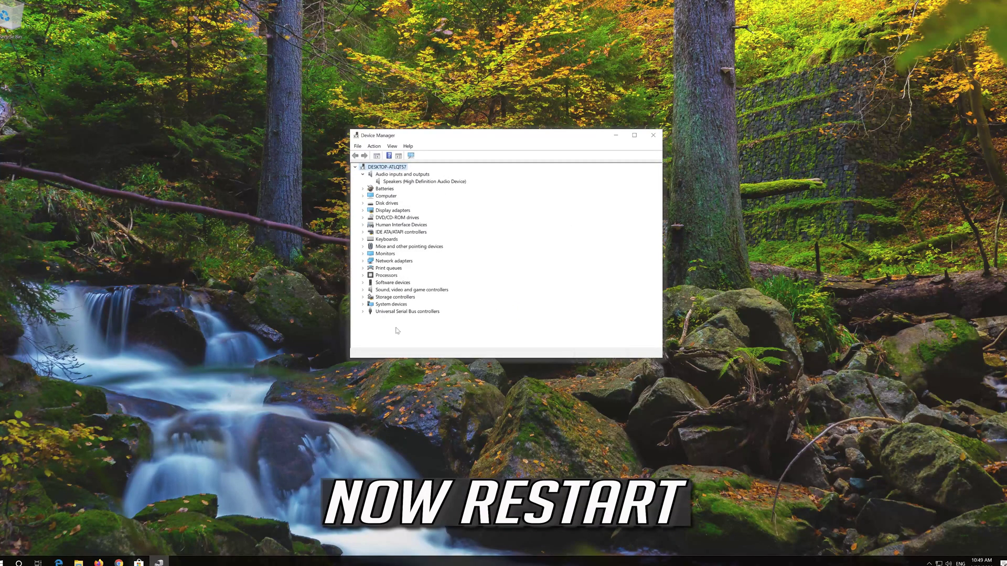
{"action": "left_click", "coordinate": [653, 136]}
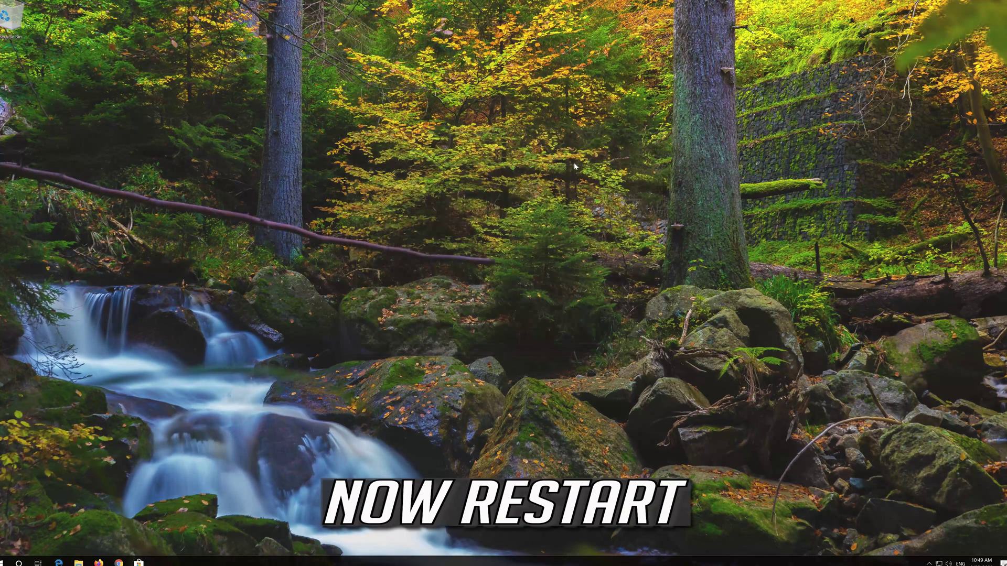
{"action": "left_click", "coordinate": [5, 560]}
{"action": "mouse_move", "coordinate": [2, 549]}
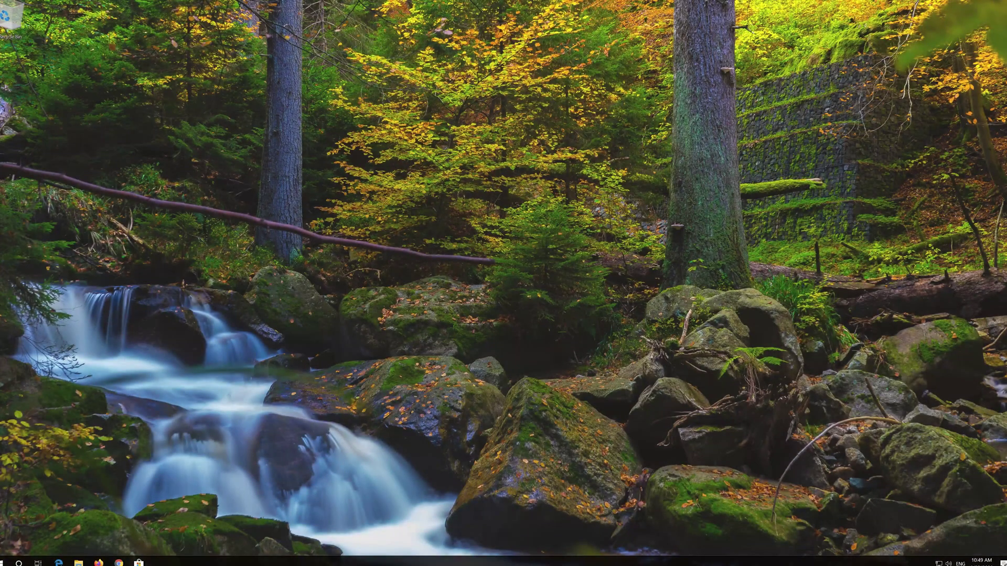
{"action": "key", "text": "super"}
Step: Reopen Device Manager, confirm the Microphone is back under Audio inputs and outputs, then close it
{"action": "type", "text": "device"}
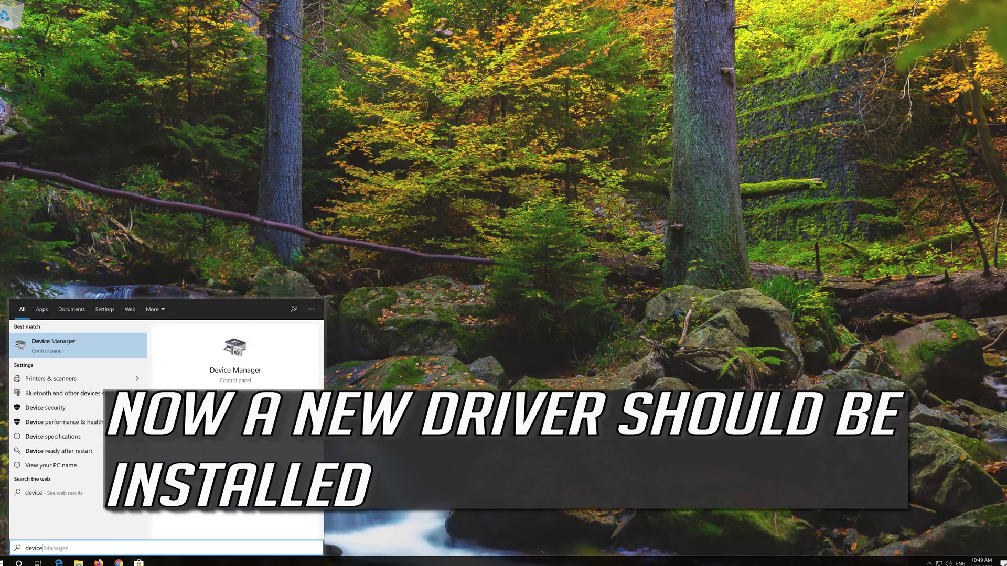
{"action": "key", "text": "Return"}
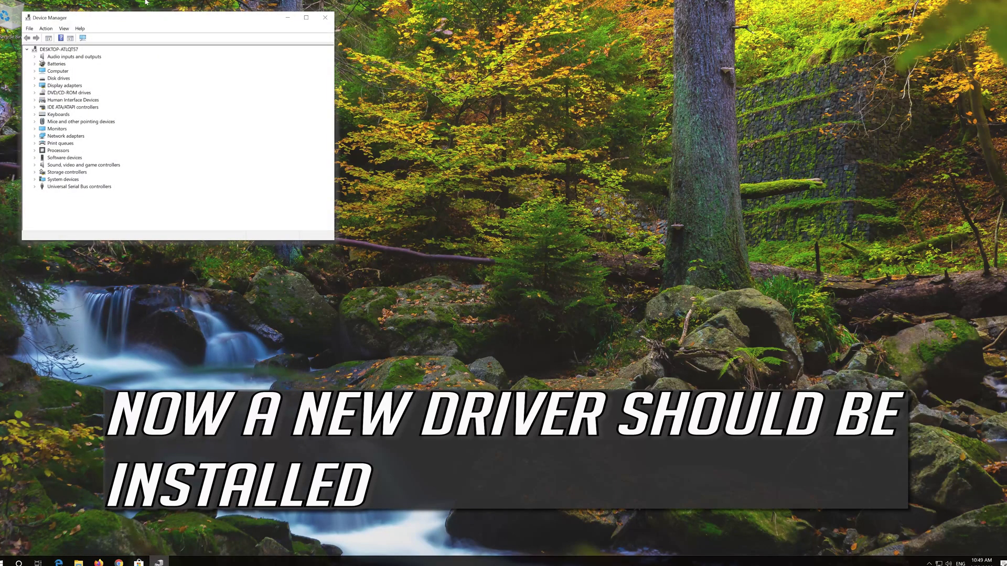
{"action": "left_click_drag", "start_coordinate": [143, 18], "coordinate": [506, 105]}
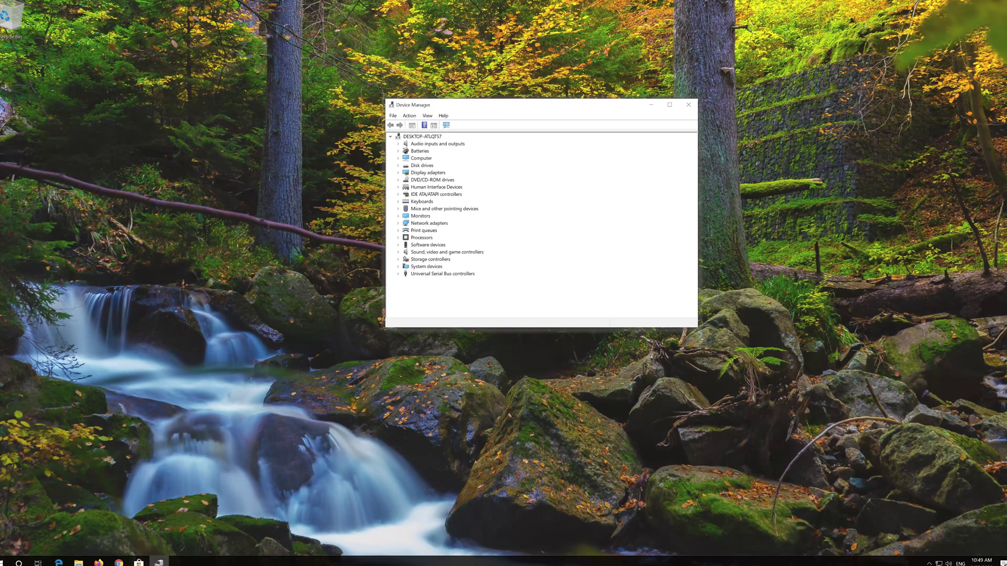
{"action": "left_click", "coordinate": [398, 144]}
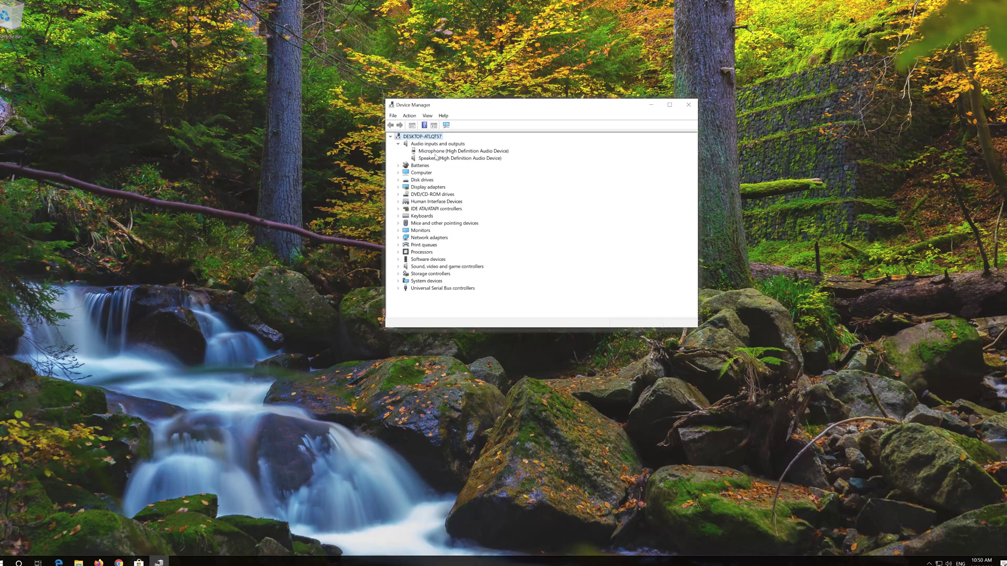
{"action": "left_click", "coordinate": [688, 105]}
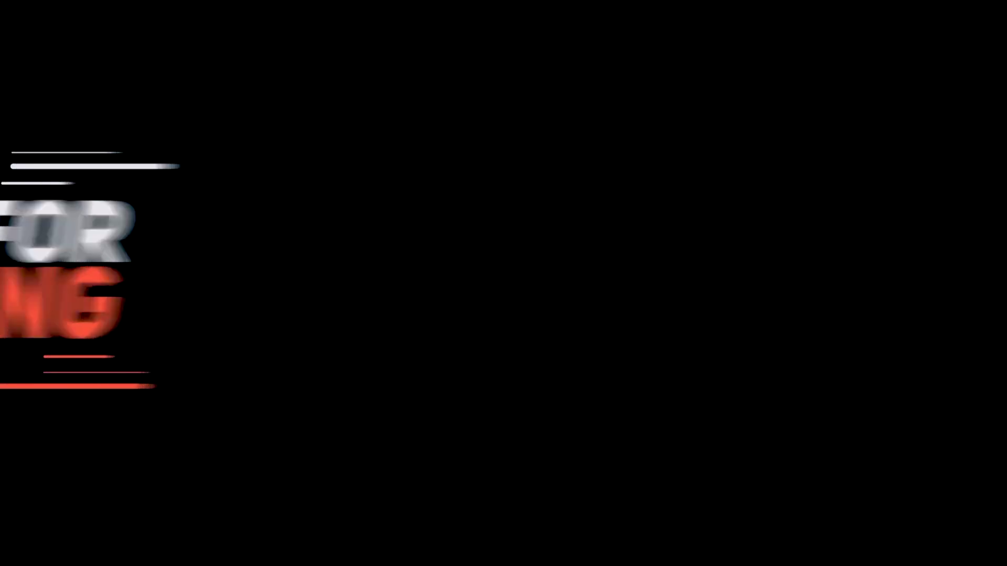